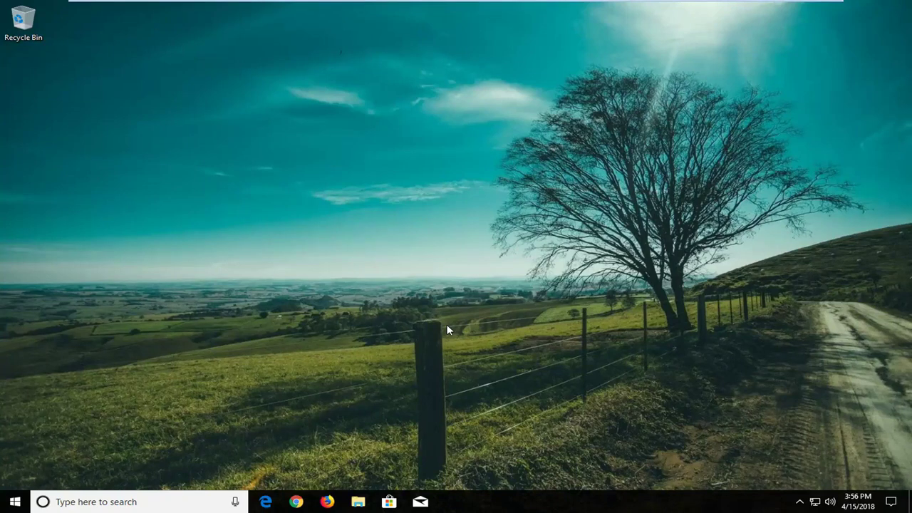
Bring up the Start menu from the empty Windows 10 desktop
key("super")
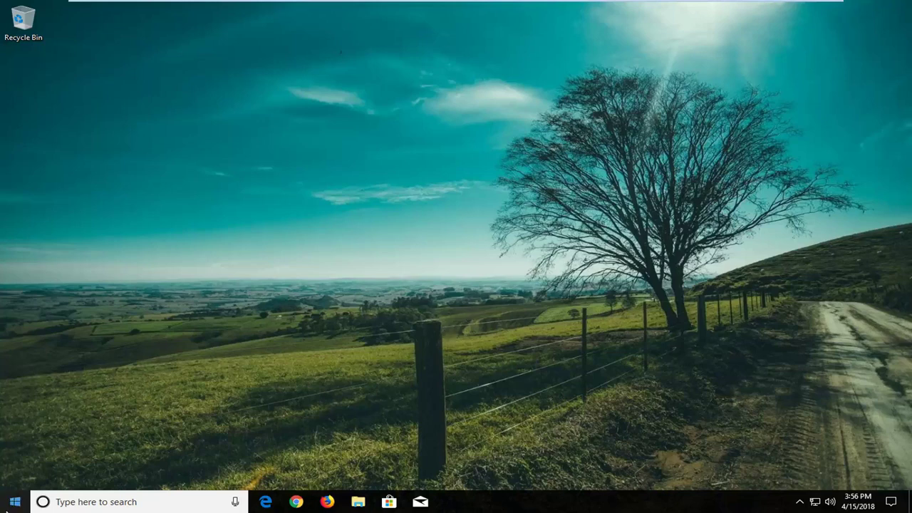
left_click(14, 503)
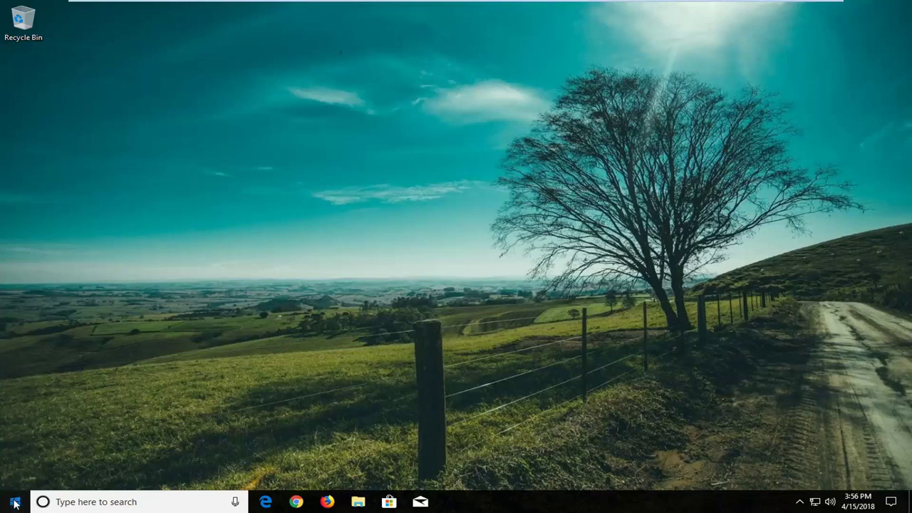
Search Start for 'reset' and open the Reset this PC setting on the Recovery page
type("r")
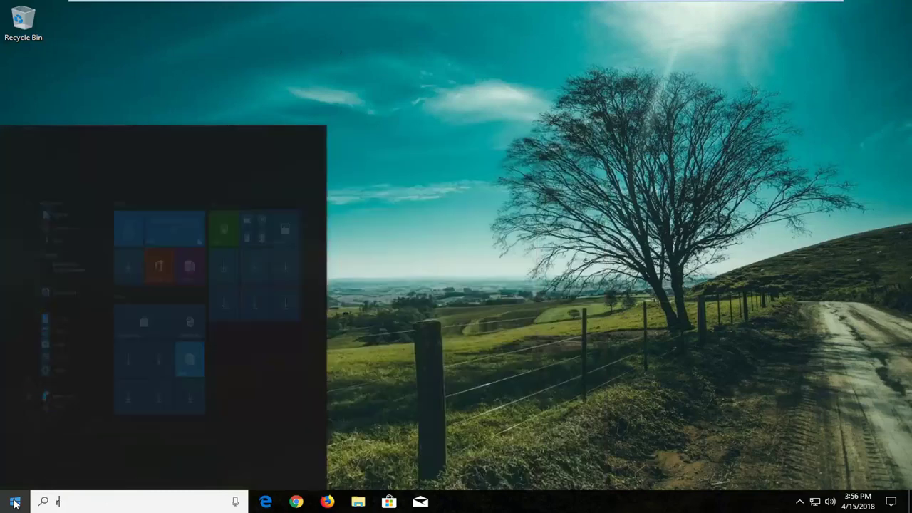
type("eset")
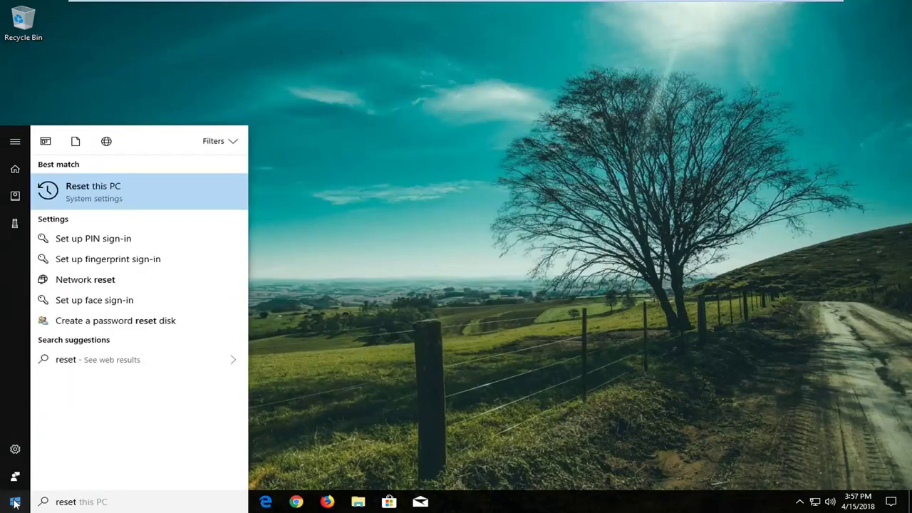
left_click(175, 190)
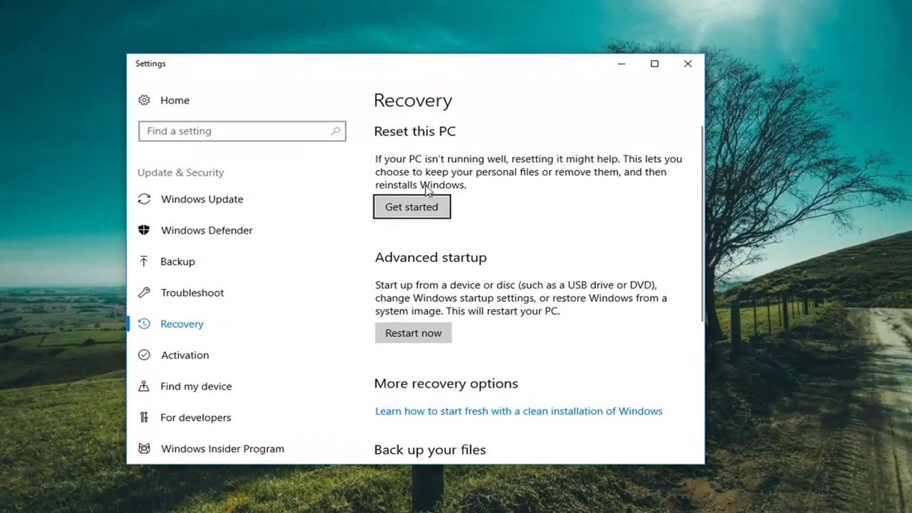
Begin Reset this PC and choose 'Remove everything'
left_click(396, 217)
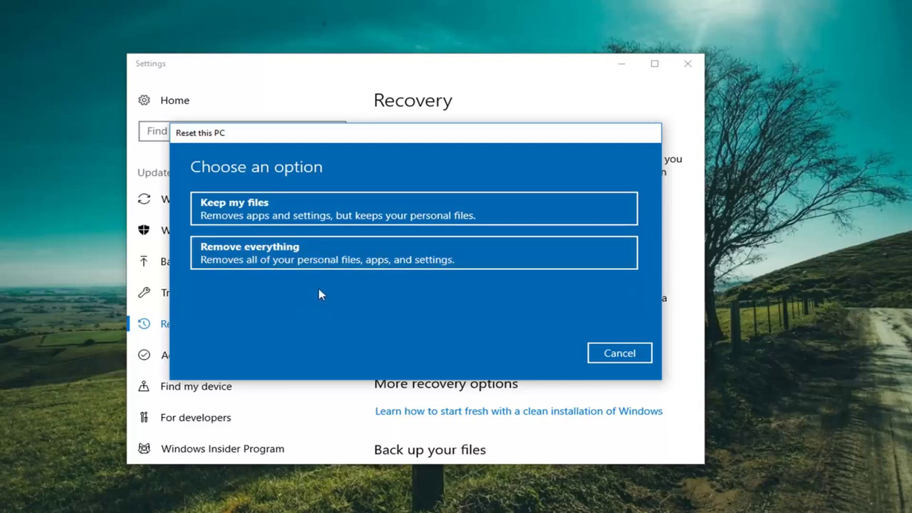
left_click(242, 262)
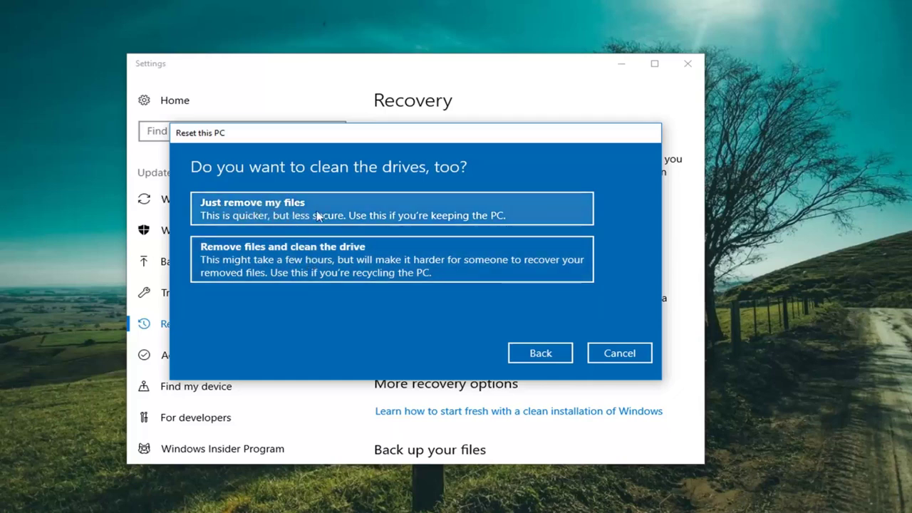
Pick 'Just remove my files' so the drive is not cleaned
left_click(289, 214)
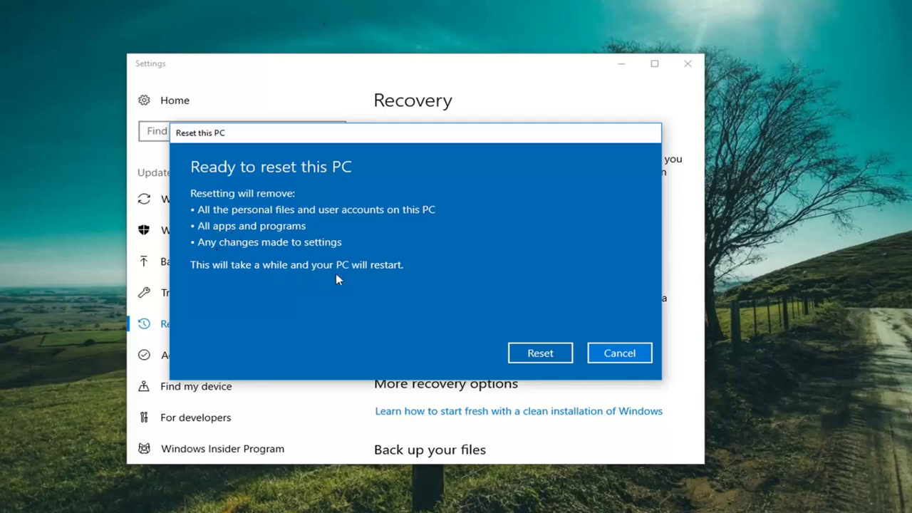
Confirm Reset on the 'Ready to reset this PC' screen
left_click(529, 351)
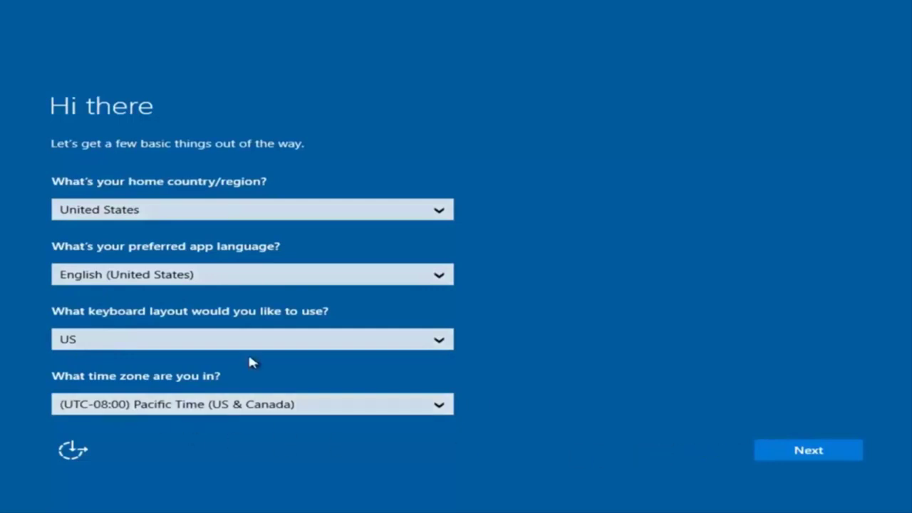
Keep the United States region and US keyboard defaults, then accept the license terms
left_click(812, 461)
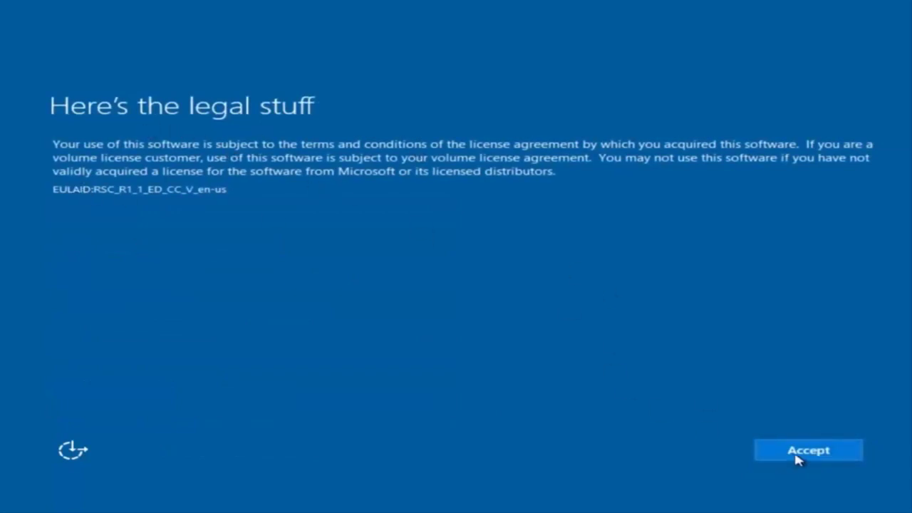
left_click(819, 453)
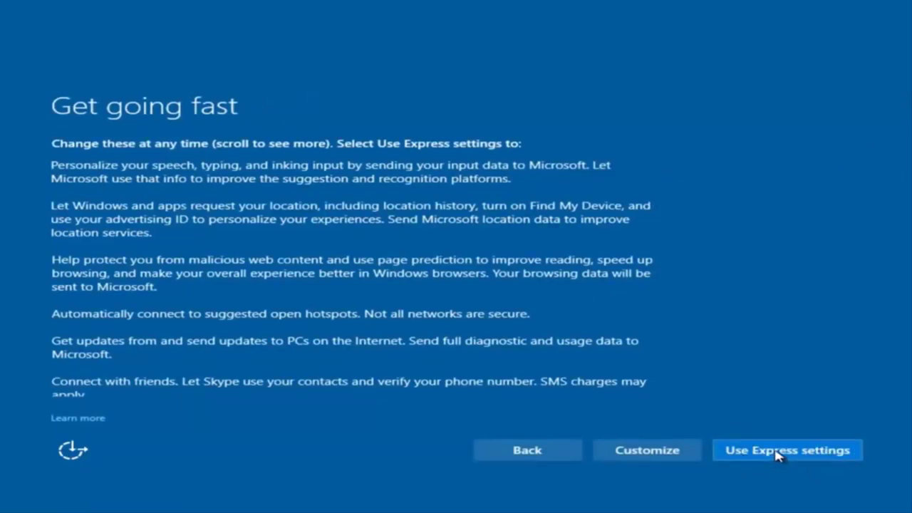
Choose Customize settings and turn off speech, typing and inking personalization
left_click(650, 453)
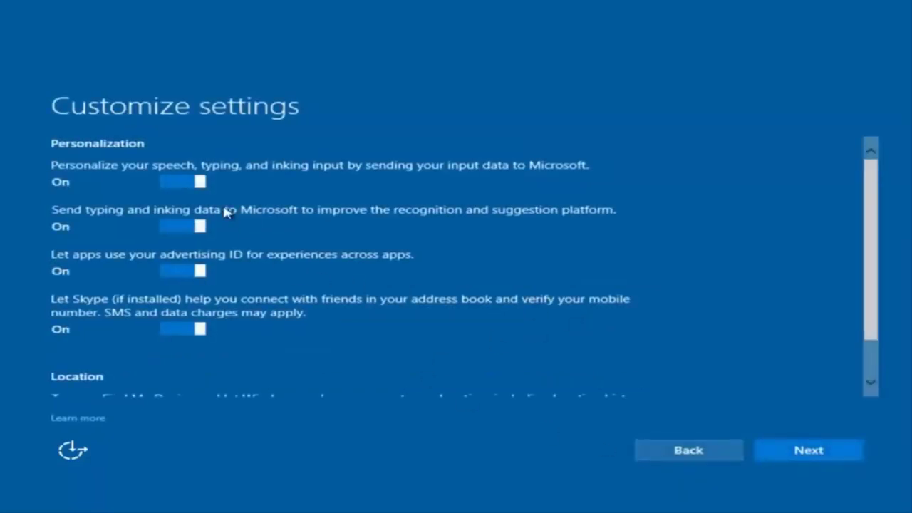
scroll(264, 232, "down", 1)
scroll(261, 231, "up", 1)
left_click(203, 181)
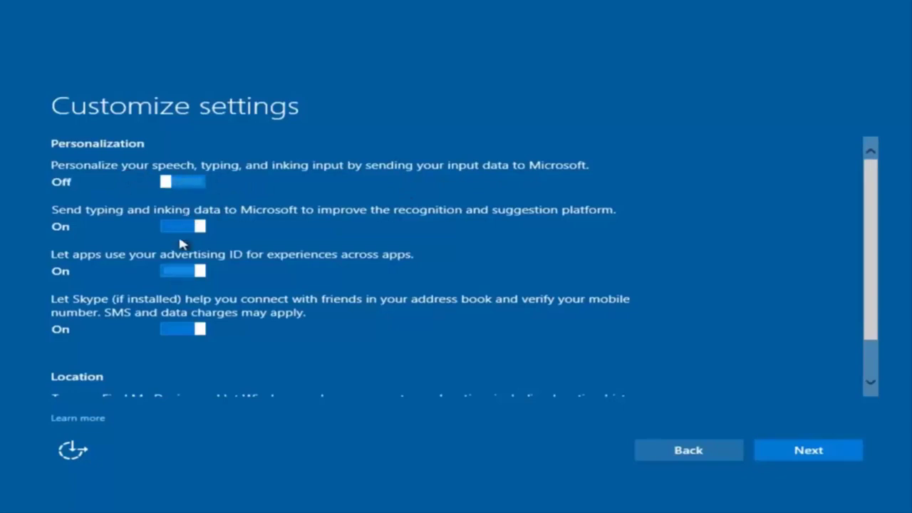
scroll(179, 283, "down", 1)
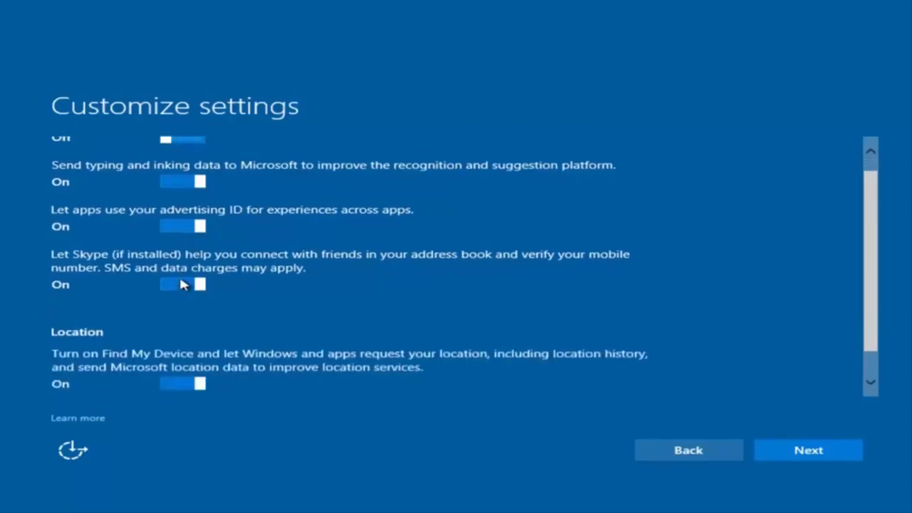
scroll(213, 281, "up", 1)
scroll(210, 306, "down", 1)
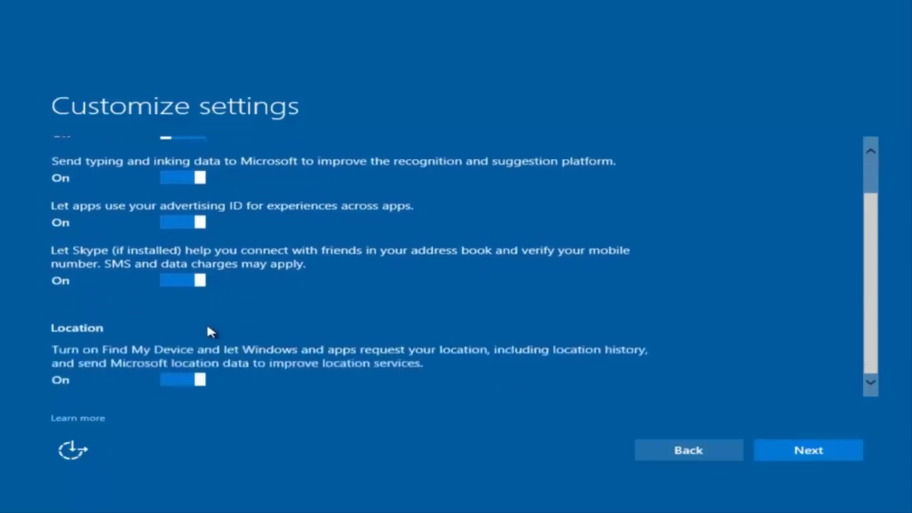
scroll(225, 363, "up", 1)
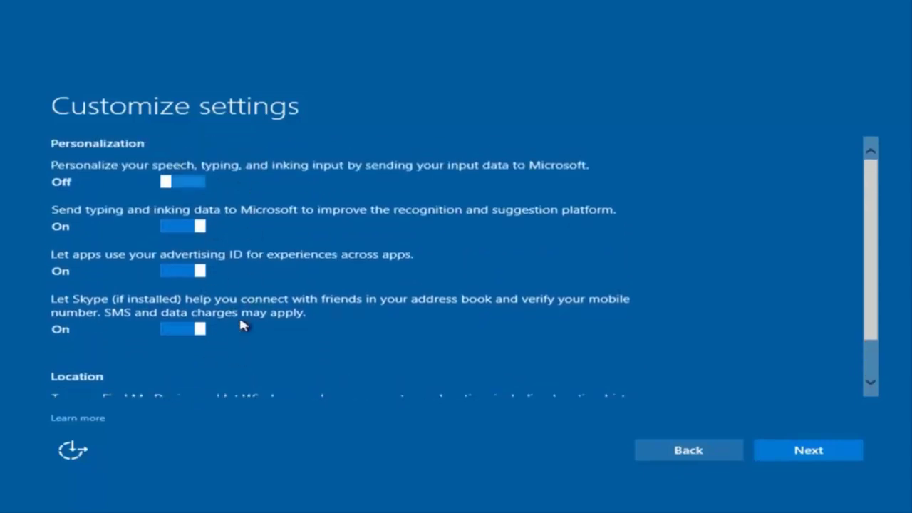
Keep the connectivity, error reporting, browser, protection and update defaults
left_click(795, 459)
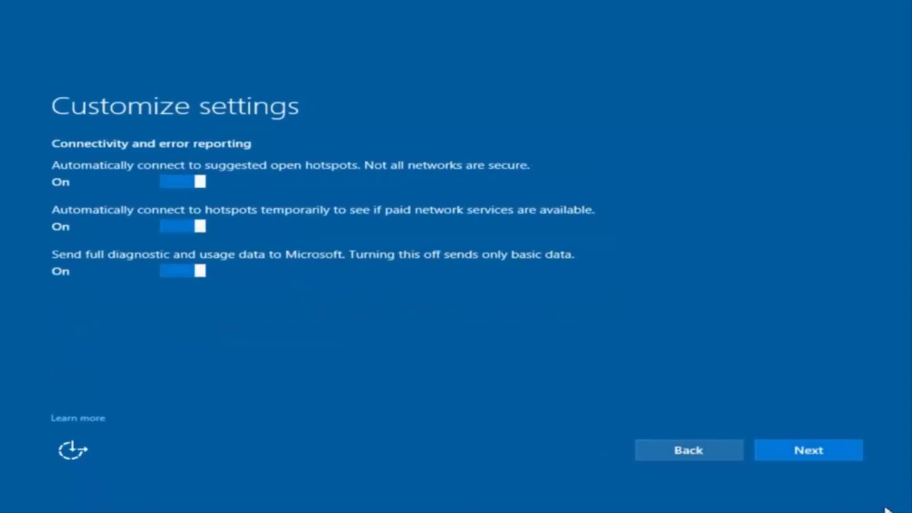
left_click(809, 460)
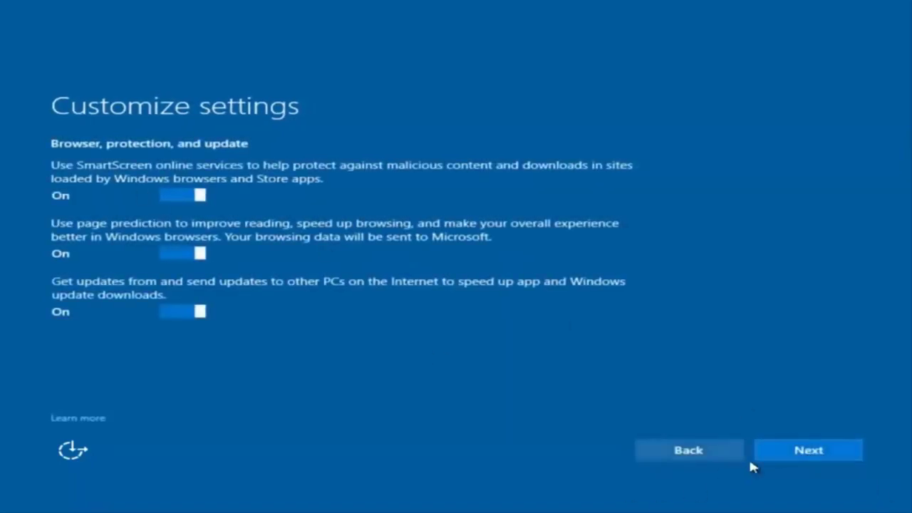
left_click(804, 462)
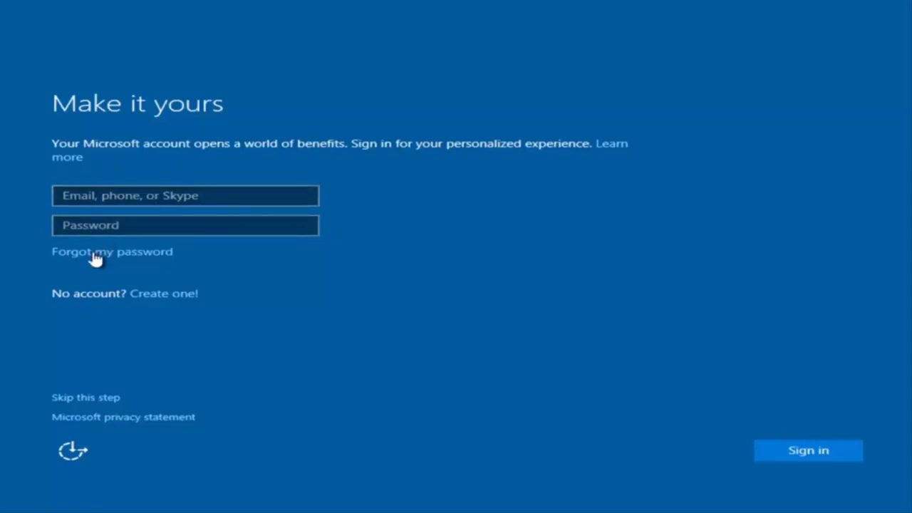
Skip the Microsoft account and enter 'example' as the local user name
left_click(89, 398)
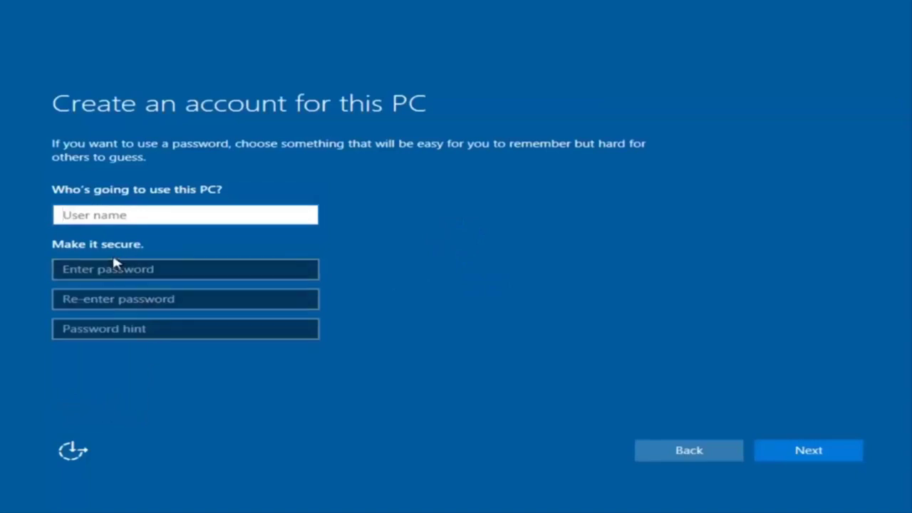
type("exam[pl")
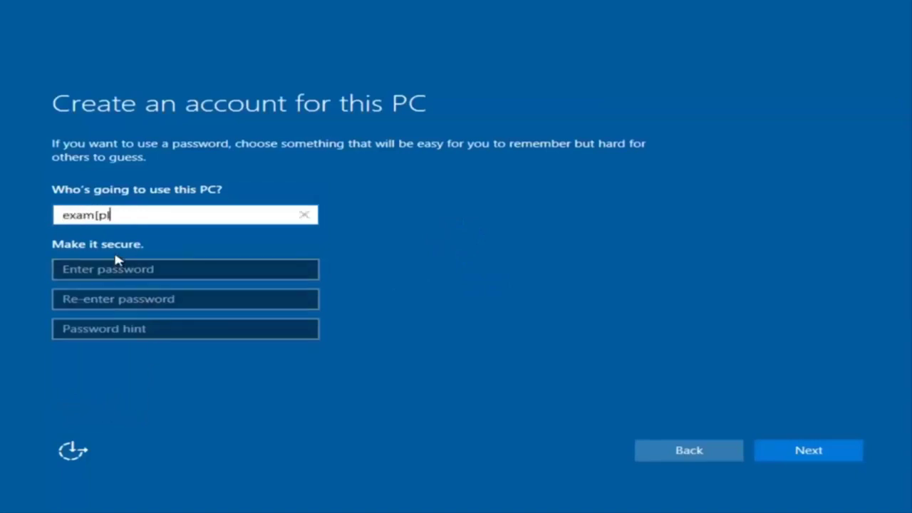
key("BackSpace")
key("BackSpace")
key("BackSpace")
type("[pl")
key("BackSpace")
key("BackSpace")
key("BackSpace")
type("ple")
Set the account password, confirm it, add a password hint, and submit
left_click(112, 268)
type("123")
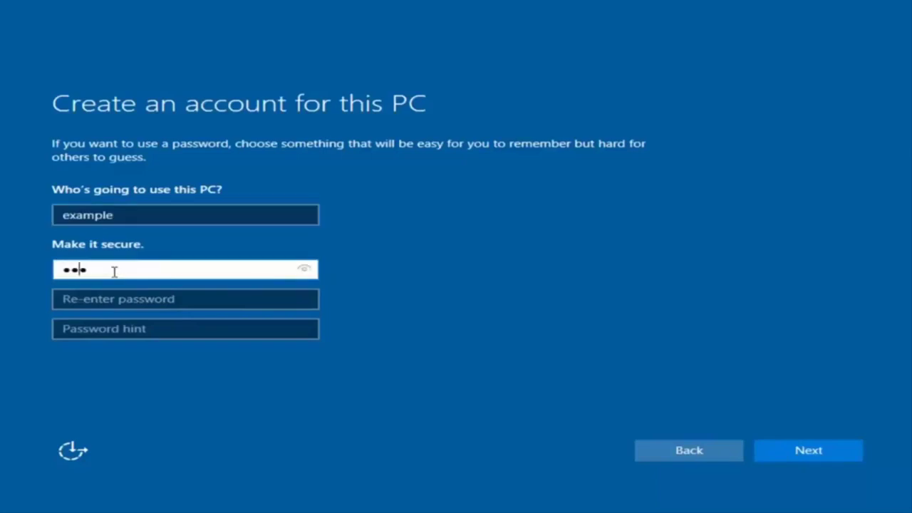
type("456789")
left_click(177, 299)
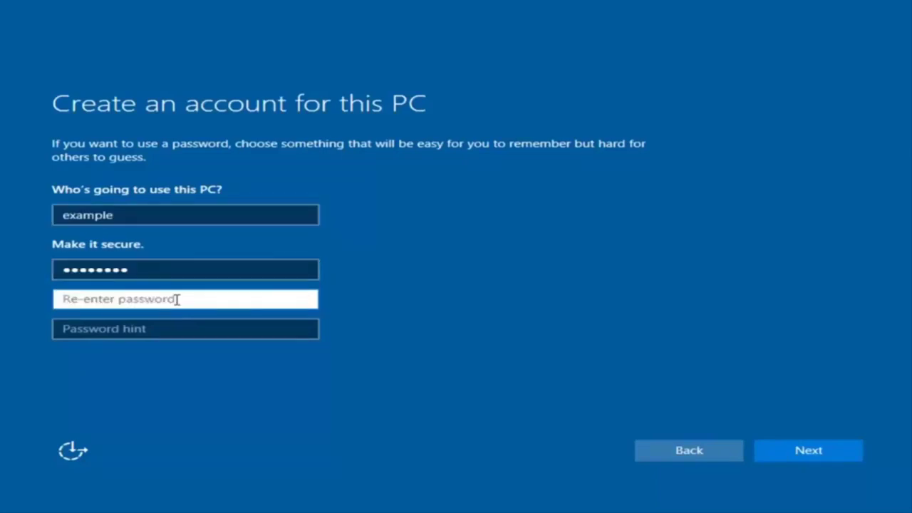
type("123456789")
left_click(165, 333)
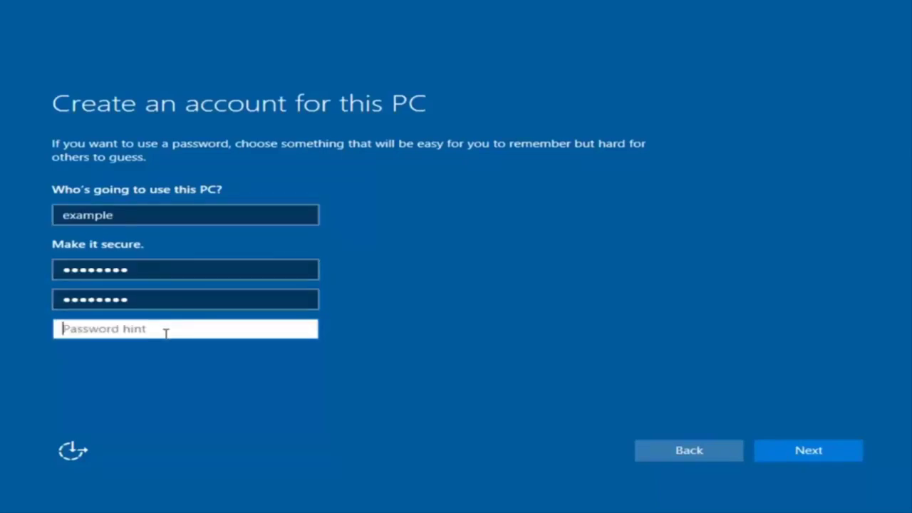
type("pass")
left_click(824, 458)
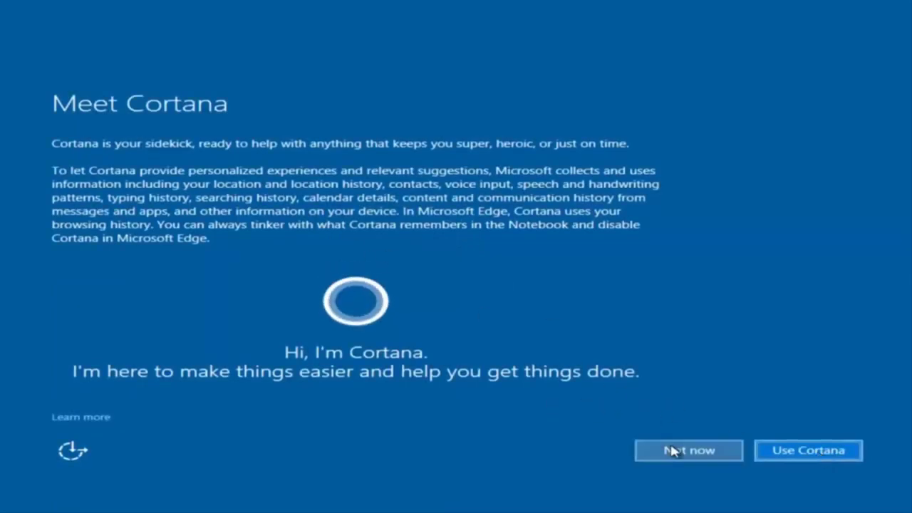
Choose Not now on the Meet Cortana page
left_click(690, 449)
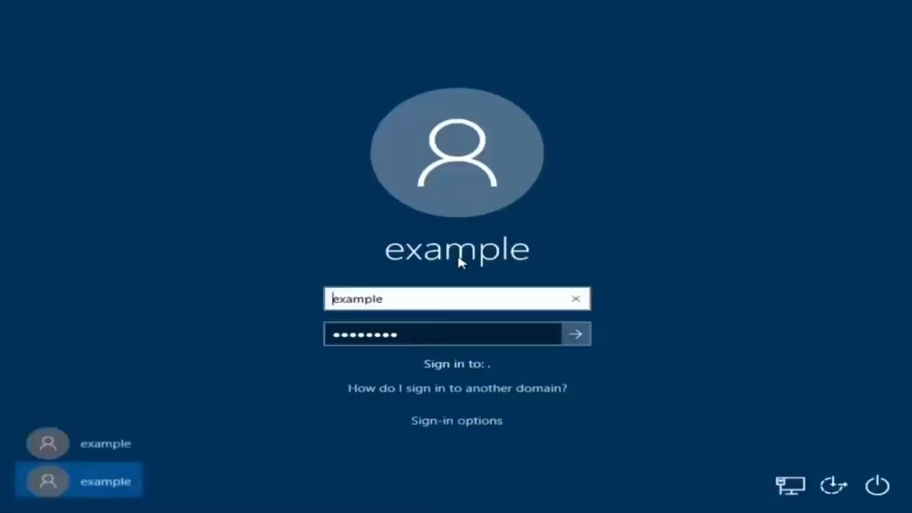
Sign in to the new 'example' account at the sign-in screen
key("Return")
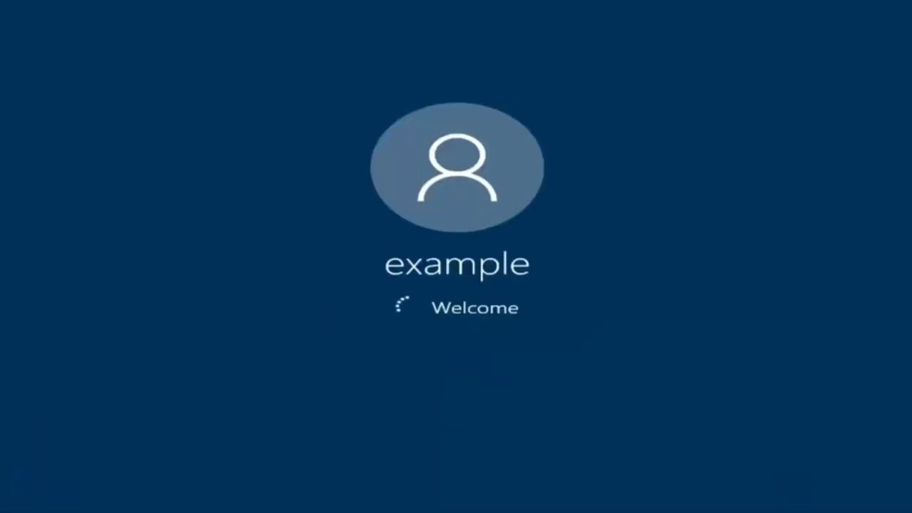